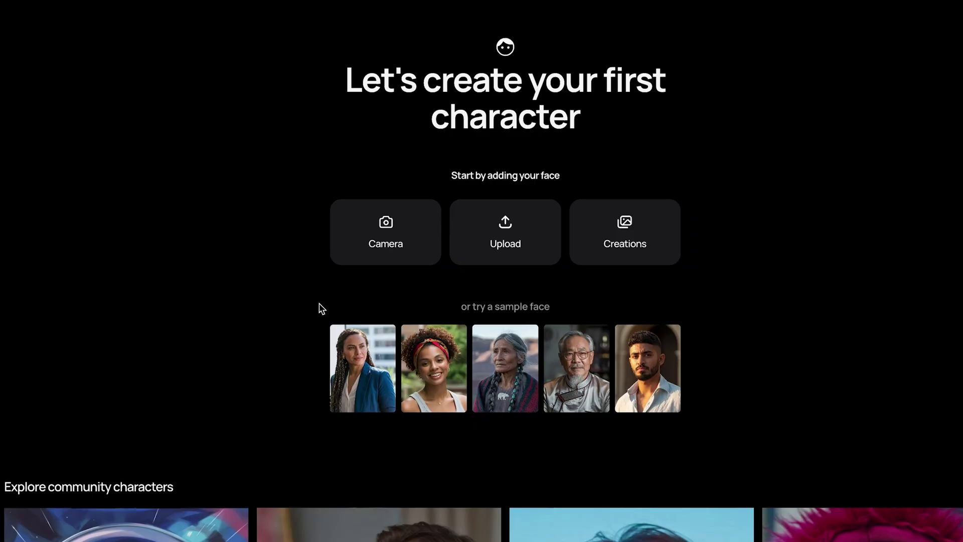
Take a webcam selfie and generate its face swap into the man-on-a-bench meme template.
click(428, 261)
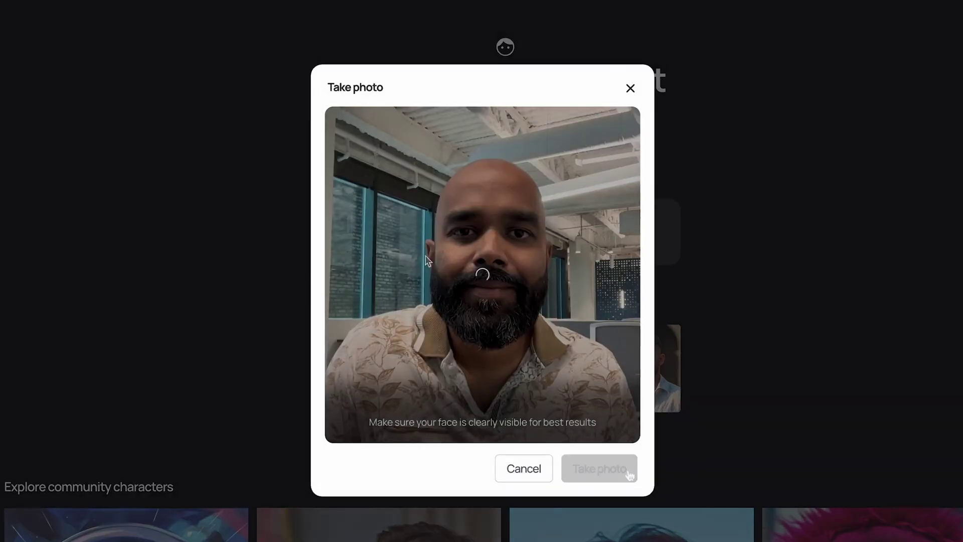
click(628, 468)
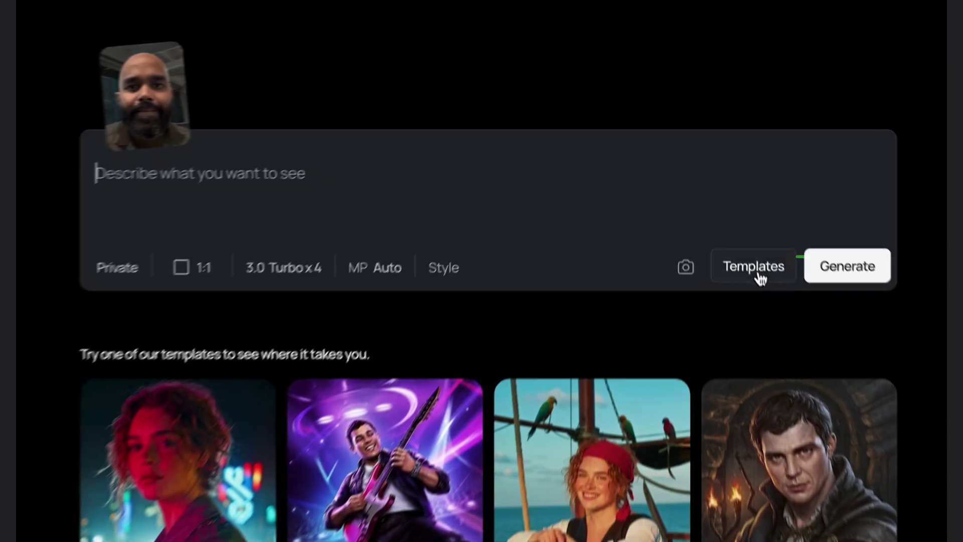
click(766, 285)
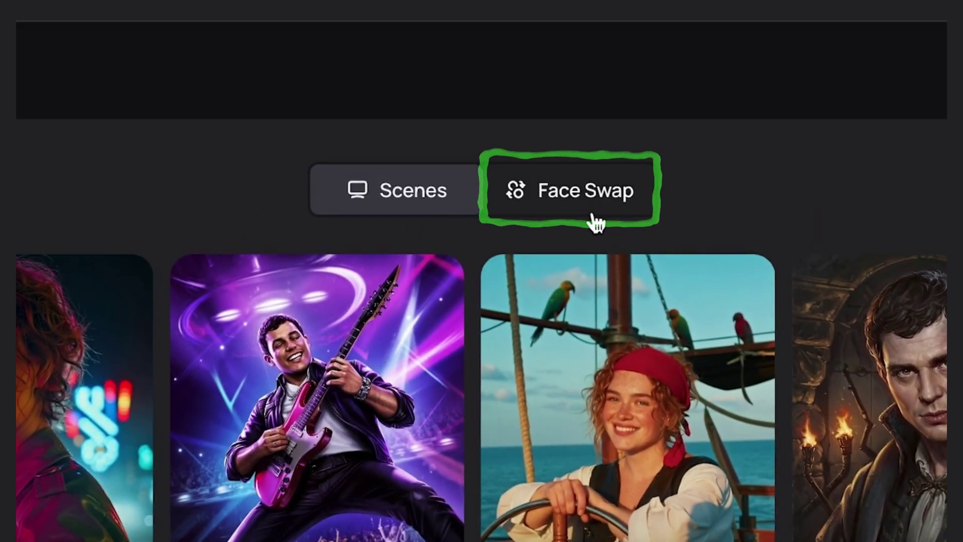
click(524, 79)
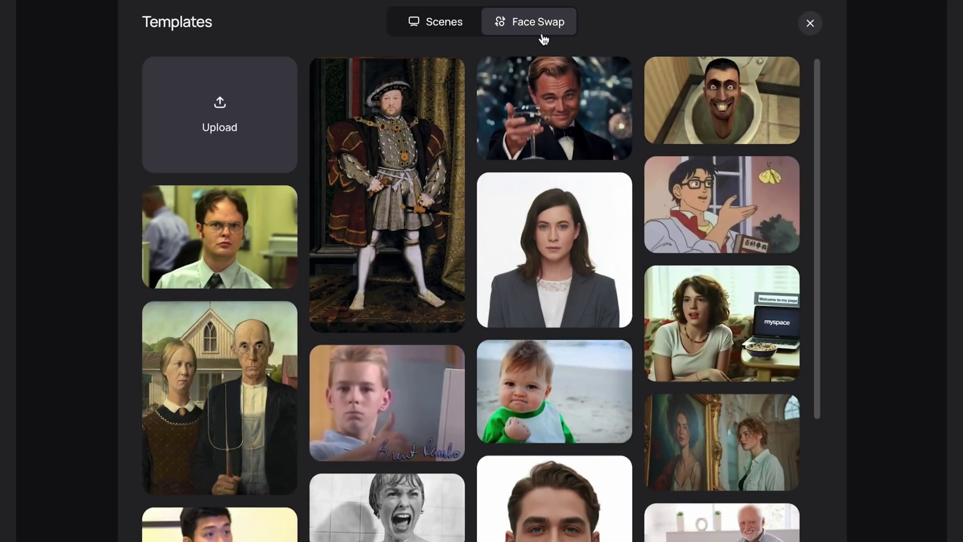
drag(814, 74, 829, 308)
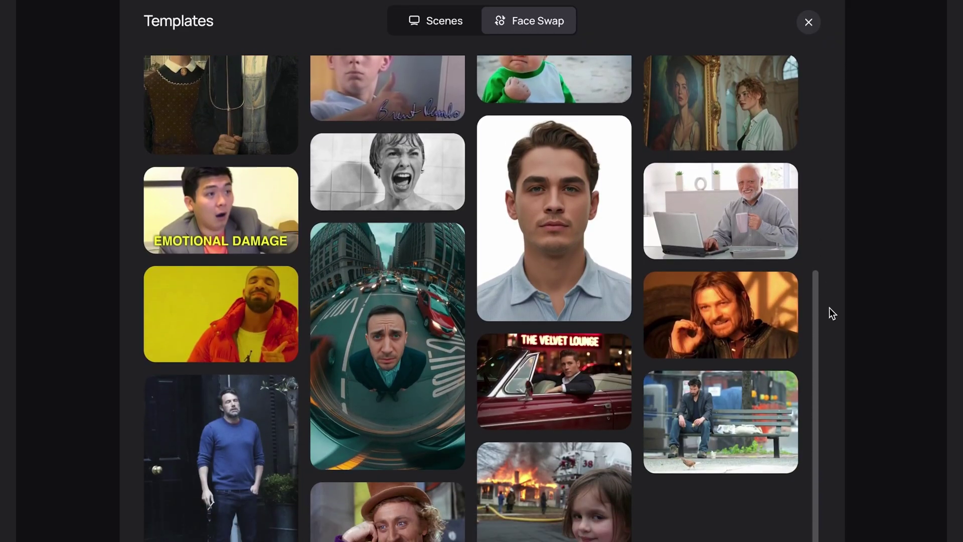
click(731, 466)
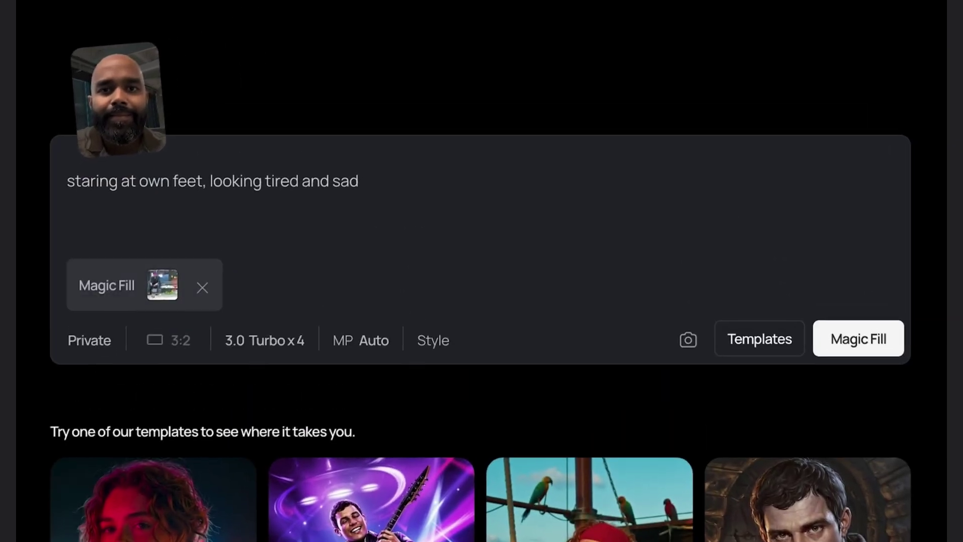
click(861, 358)
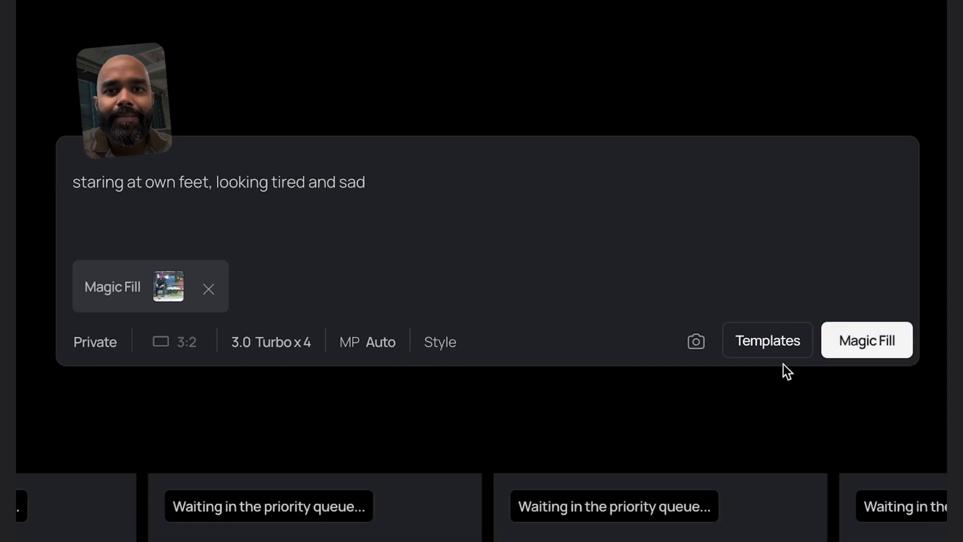
Browse the templates again to pick another meme for the face swap.
click(761, 355)
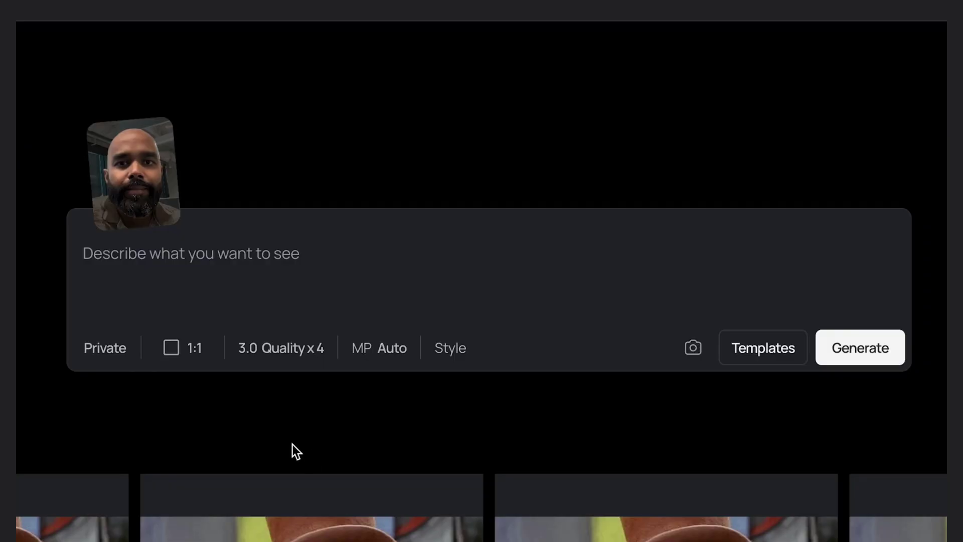
Upload theOffice_meme image and mask the long-haired man's face for Magic Fill.
click(696, 355)
click(375, 240)
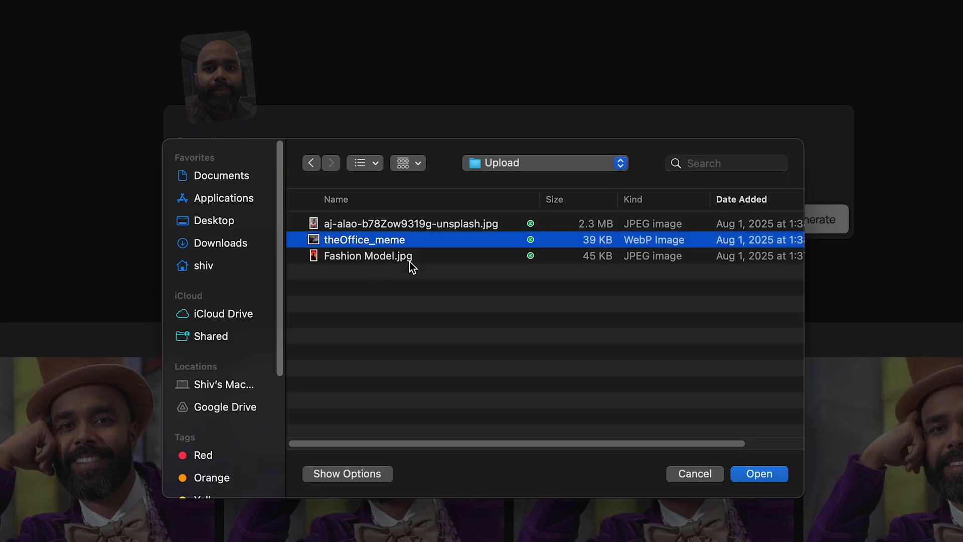
click(761, 474)
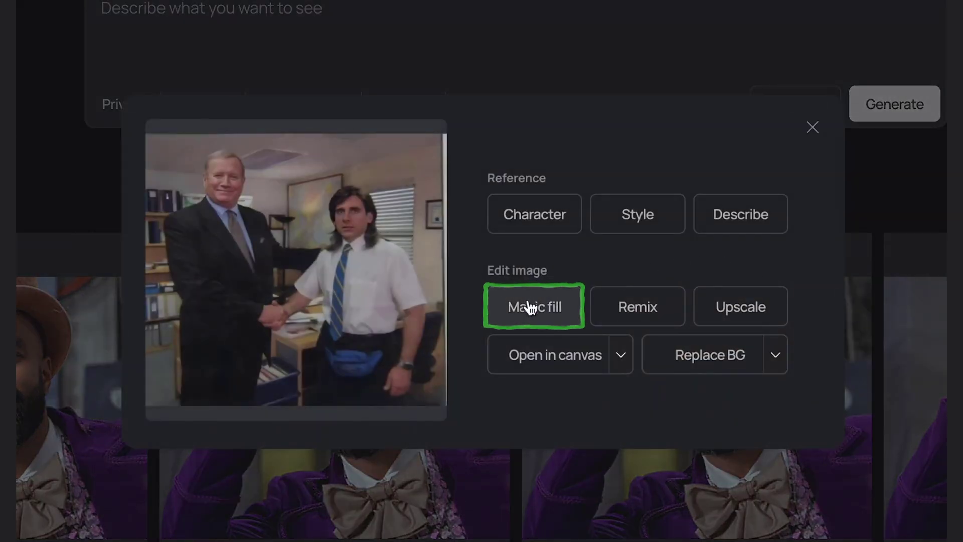
click(525, 315)
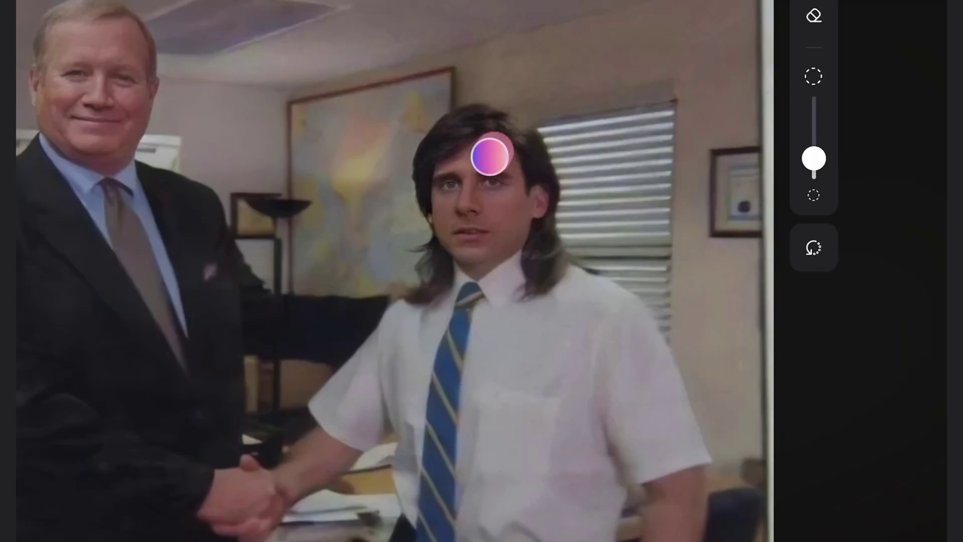
mouse_move(491, 157)
mouse_down()
mouse_move(448, 174)
mouse_move(447, 188)
mouse_move(450, 214)
mouse_move(477, 259)
mouse_move(530, 201)
mouse_move(515, 196)
mouse_move(508, 167)
mouse_move(481, 201)
mouse_move(496, 211)
mouse_move(485, 231)
mouse_up()
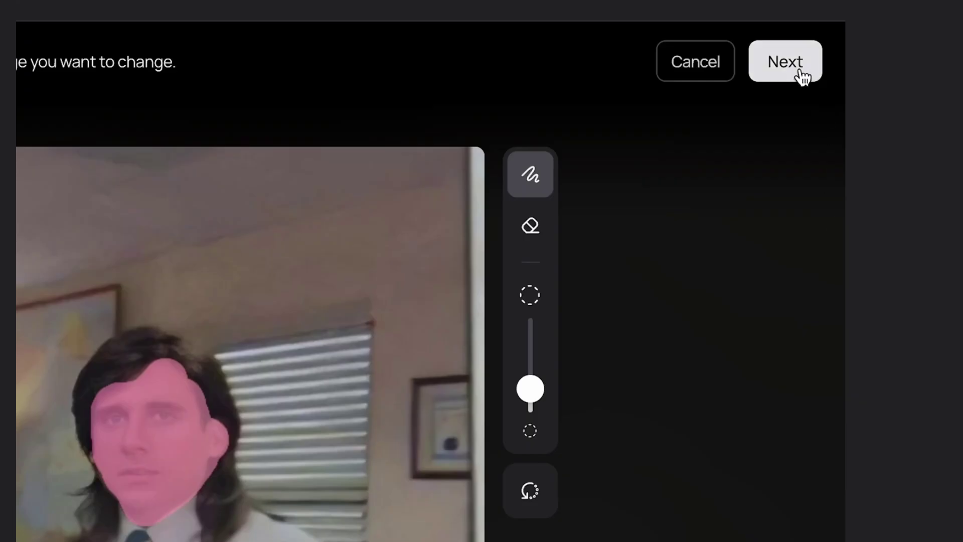
Generate the handshake face swap with the prompt 'man shaking hand' and browse the variants.
click(800, 76)
click(596, 297)
text(man shaking hand)
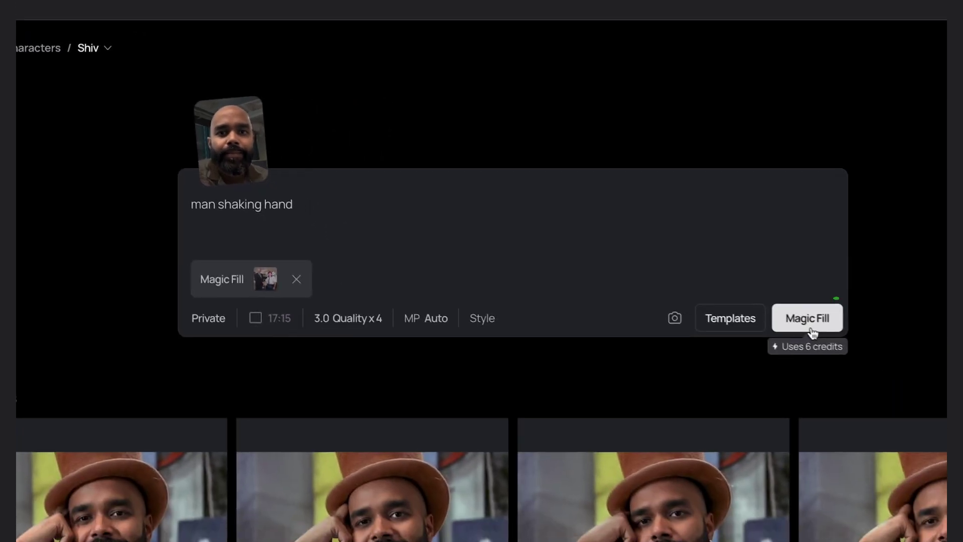
click(801, 317)
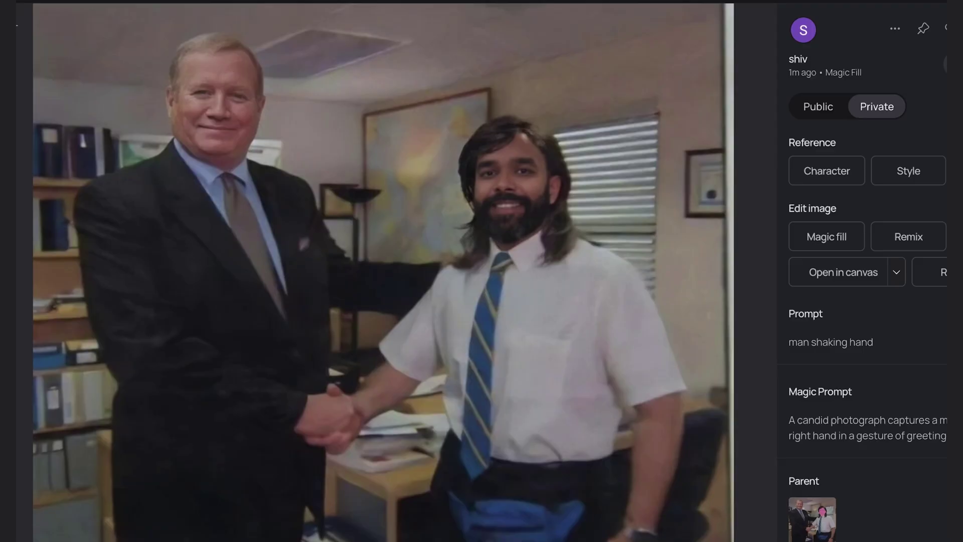
key(Right)
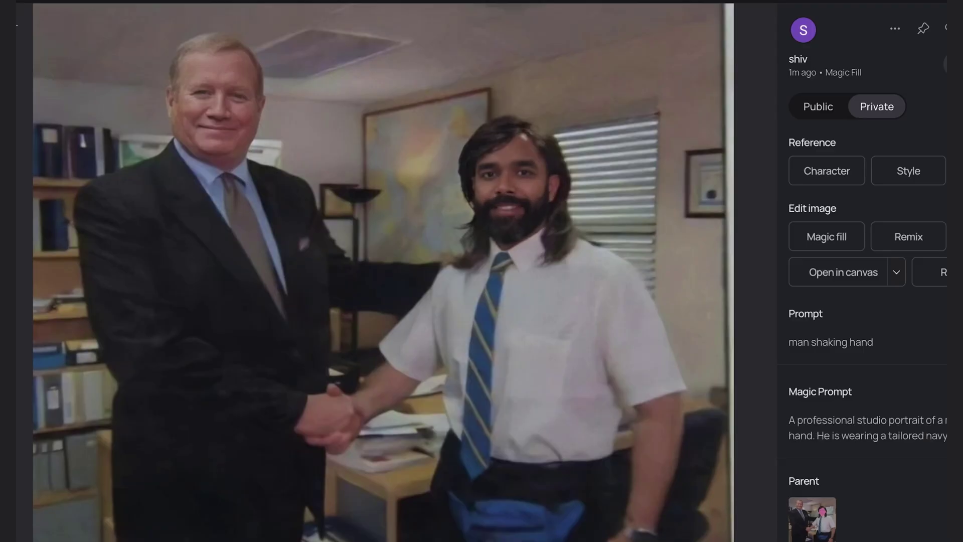
key(Right)
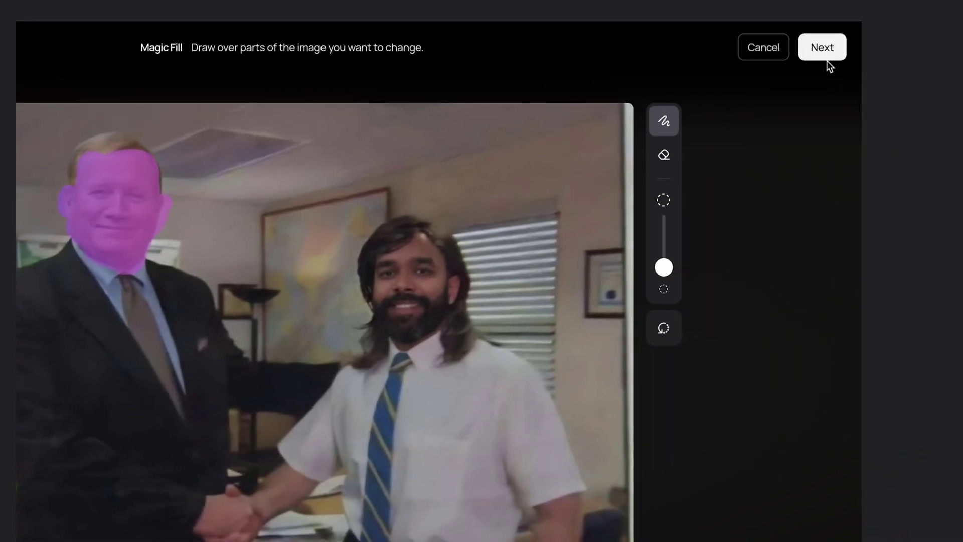
Finish masking the older suited man's face and return to the prompt.
click(826, 59)
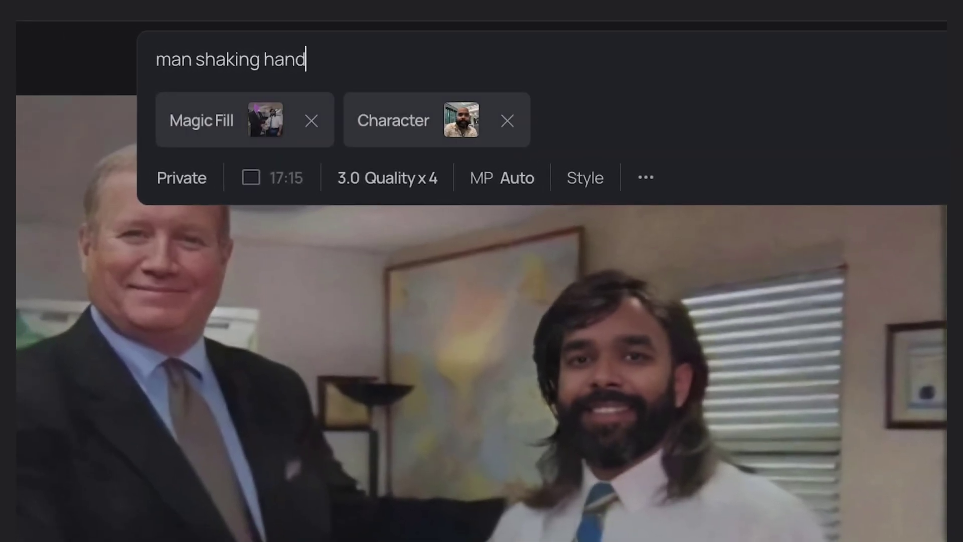
Replace the character reference with the other saved character and run Magic Fill on the handshake.
click(507, 121)
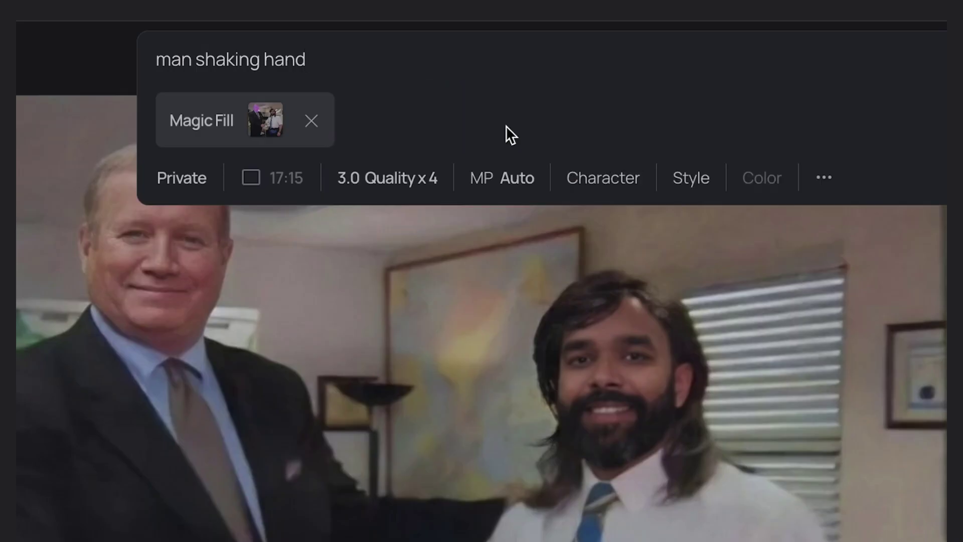
click(613, 193)
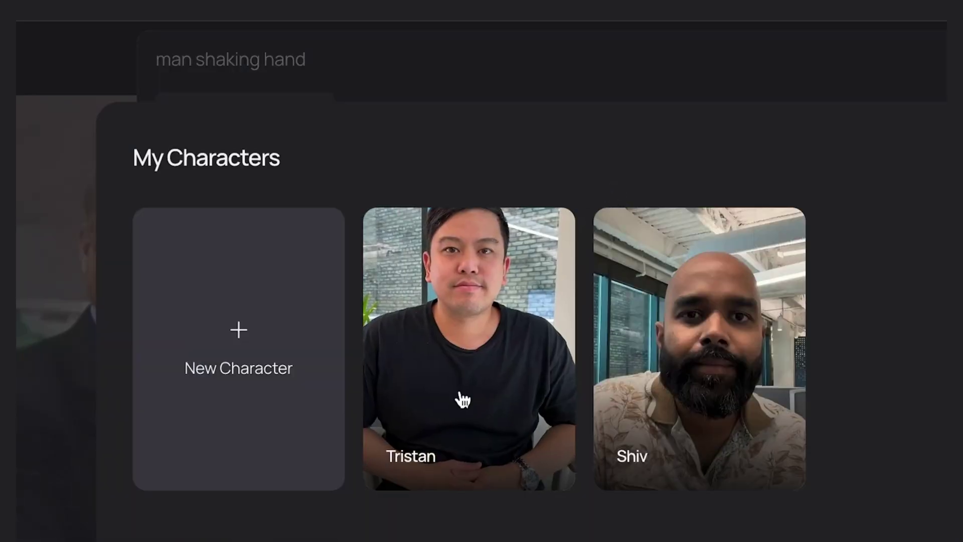
click(460, 396)
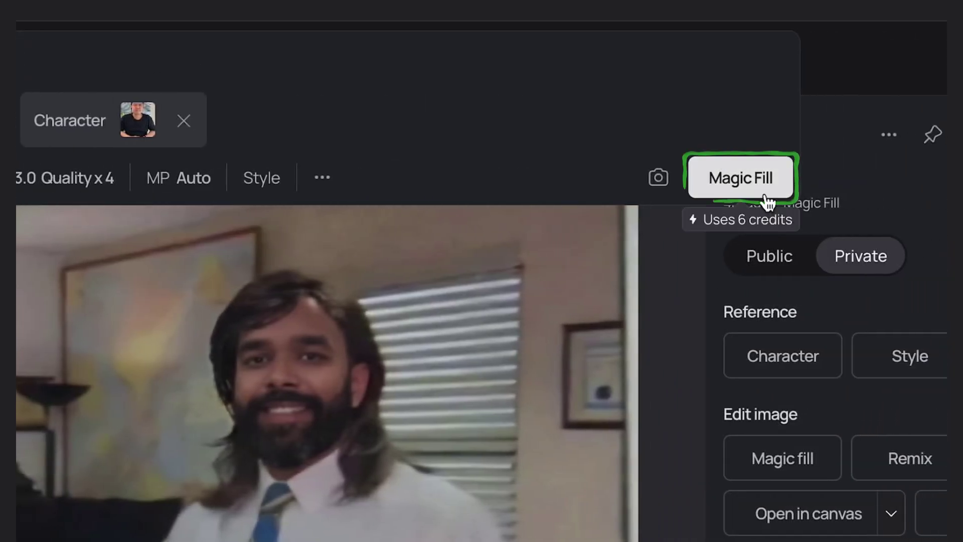
click(768, 194)
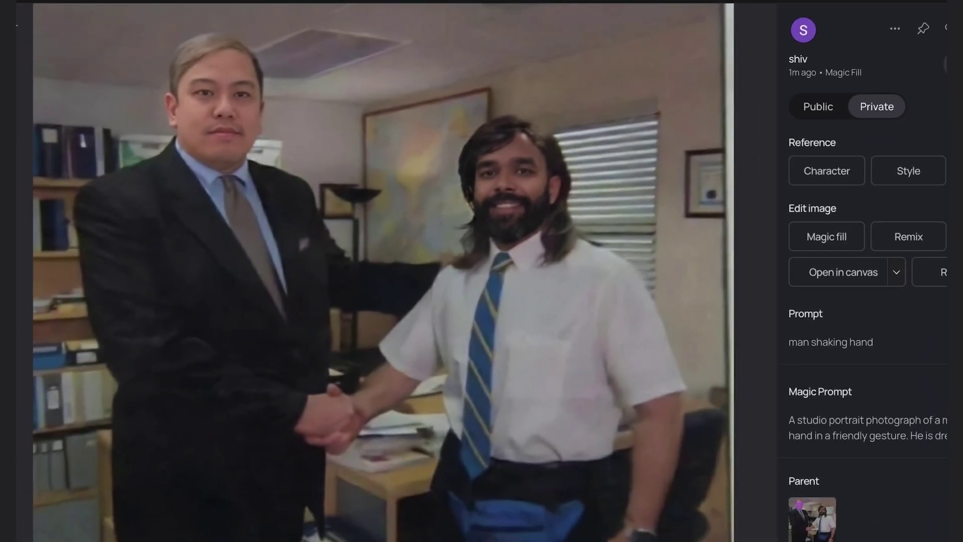
Cycle through the handshake variants, like the preferred one, and close the detail view.
key(Right)
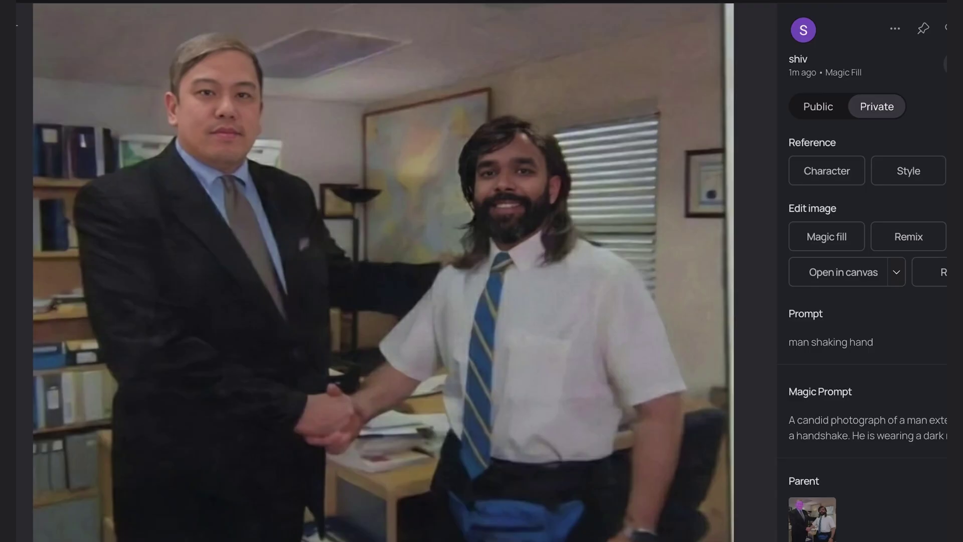
key(Right)
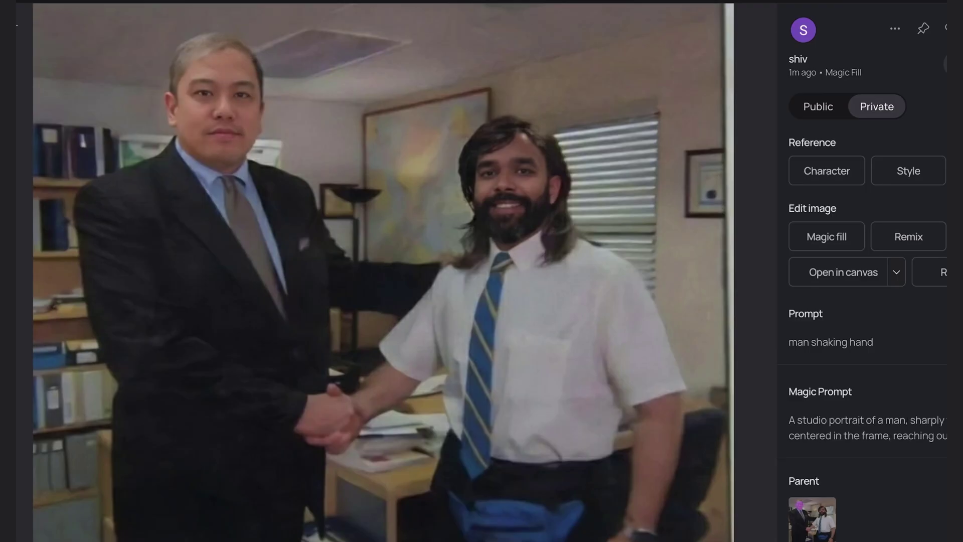
key(Right)
key(Left)
key(l)
key(Escape)
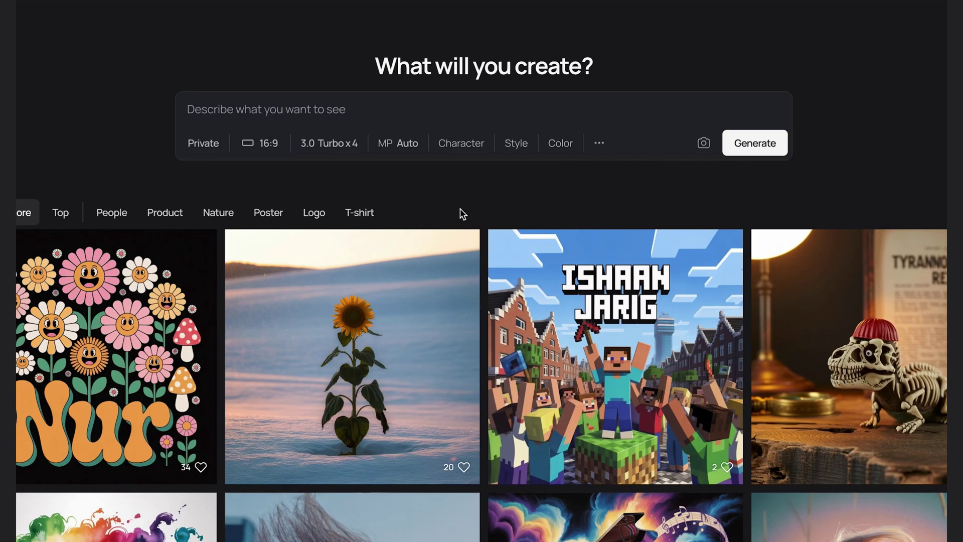
Create a new character by uploading the unsplash portrait photo.
click(458, 146)
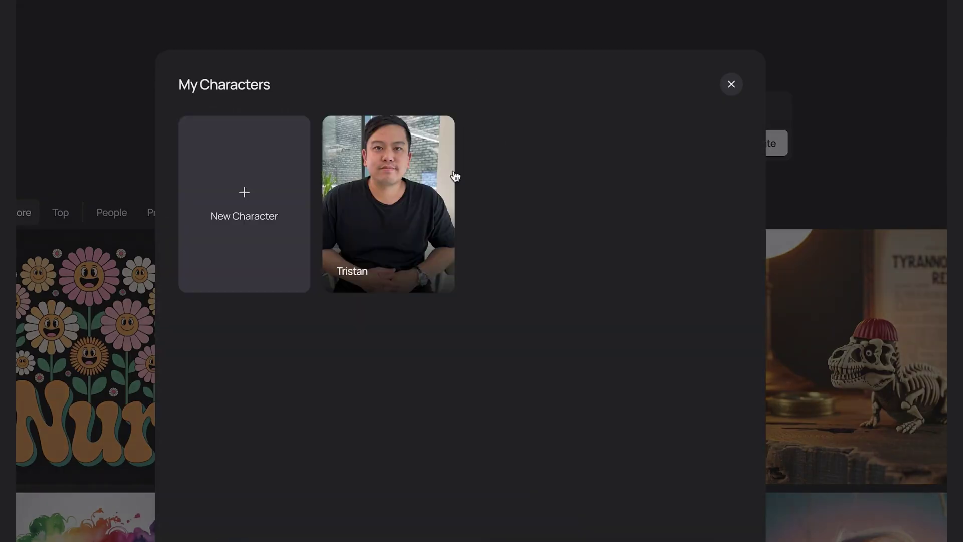
click(269, 229)
click(505, 307)
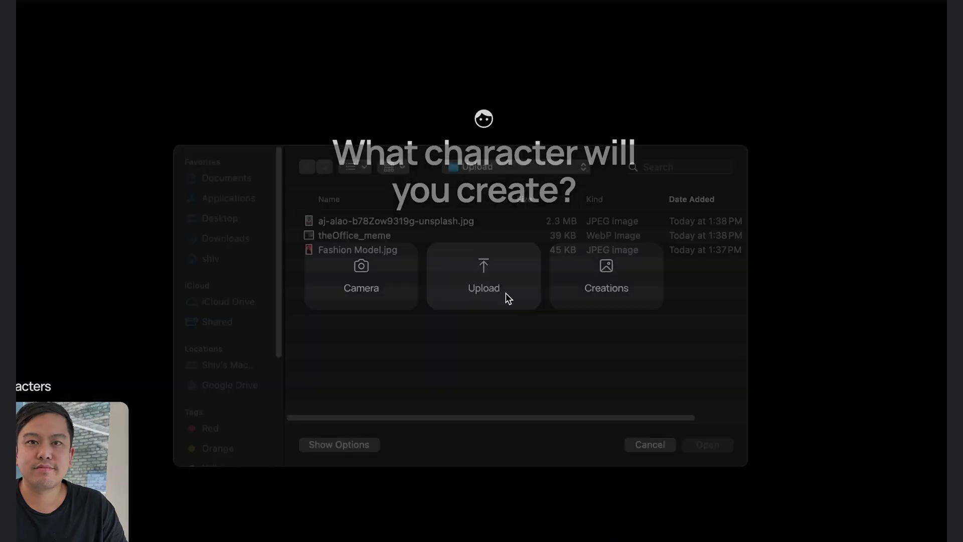
click(387, 243)
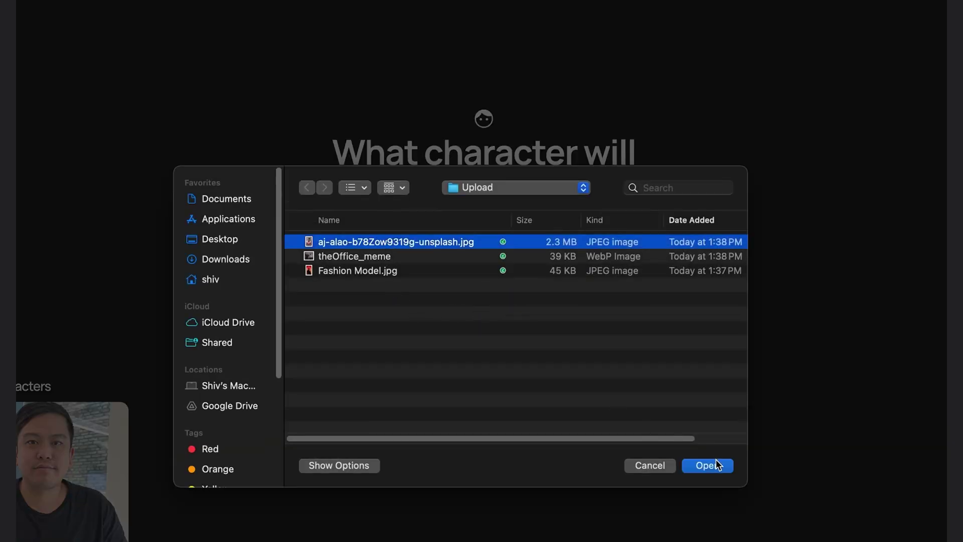
click(723, 475)
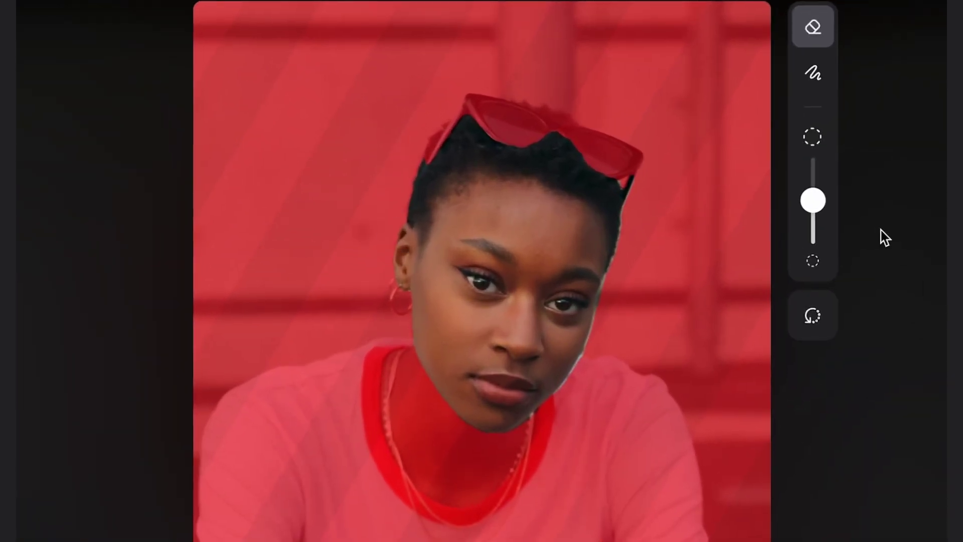
Unmask the hair and sunglasses with a smaller brush and save the character's edits.
drag(813, 205, 813, 215)
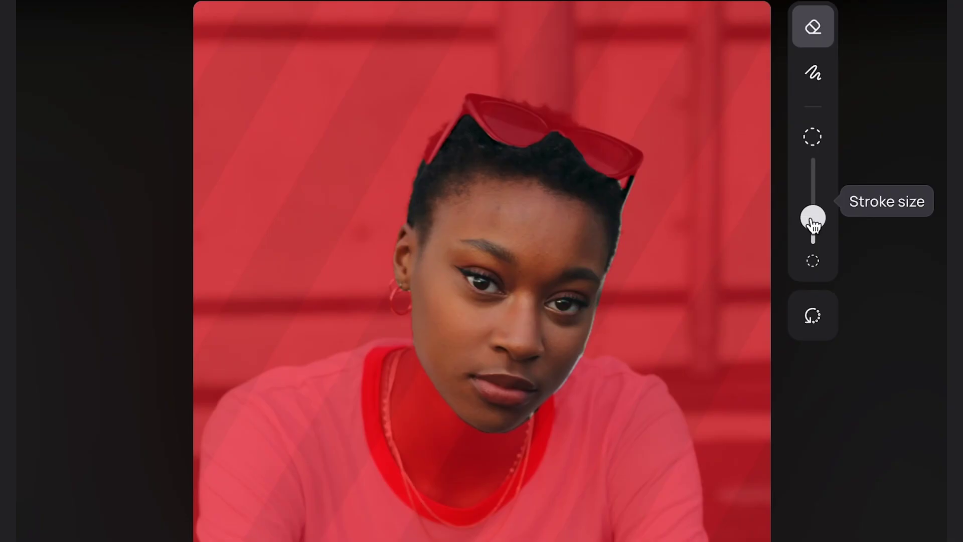
mouse_move(445, 152)
mouse_down()
mouse_move(472, 111)
mouse_move(575, 125)
mouse_move(625, 148)
mouse_move(627, 169)
mouse_move(554, 147)
mouse_move(483, 140)
mouse_move(597, 178)
mouse_up()
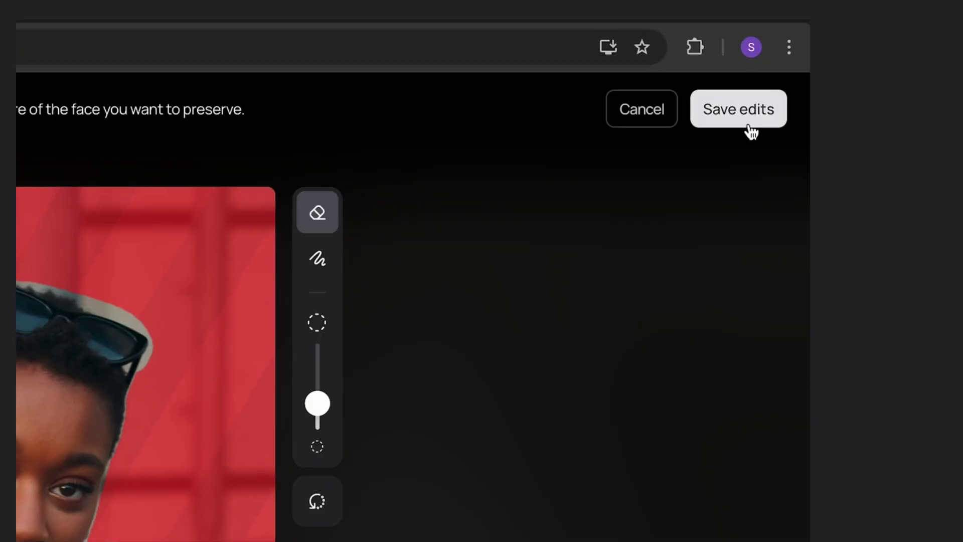
click(747, 121)
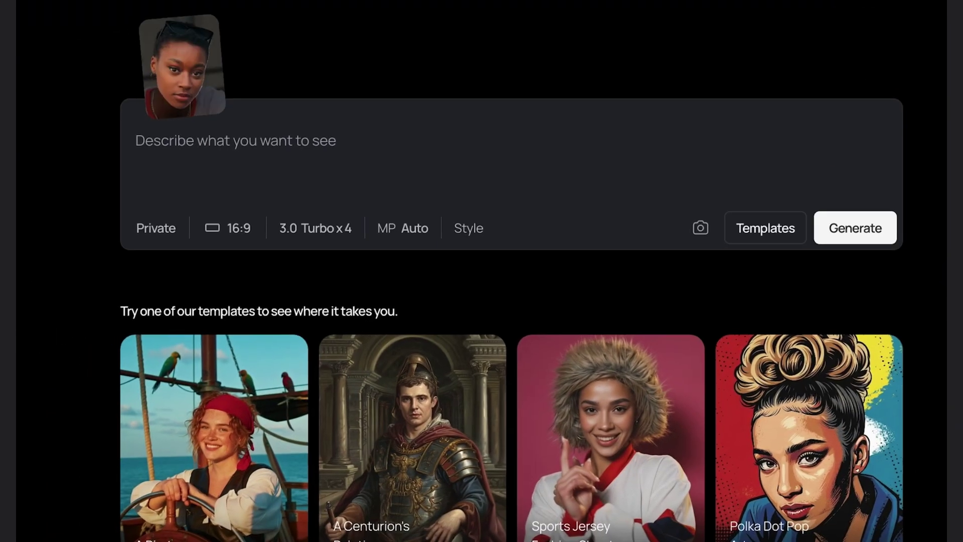
Upload Fashion Model.jpg, paint over her head for Magic Fill, and switch to a smaller eraser.
click(701, 227)
click(391, 273)
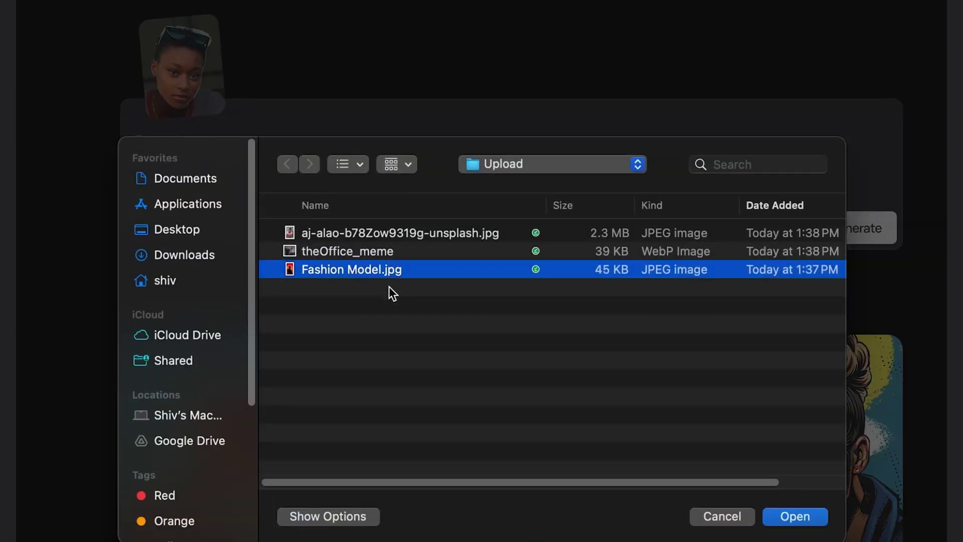
click(811, 520)
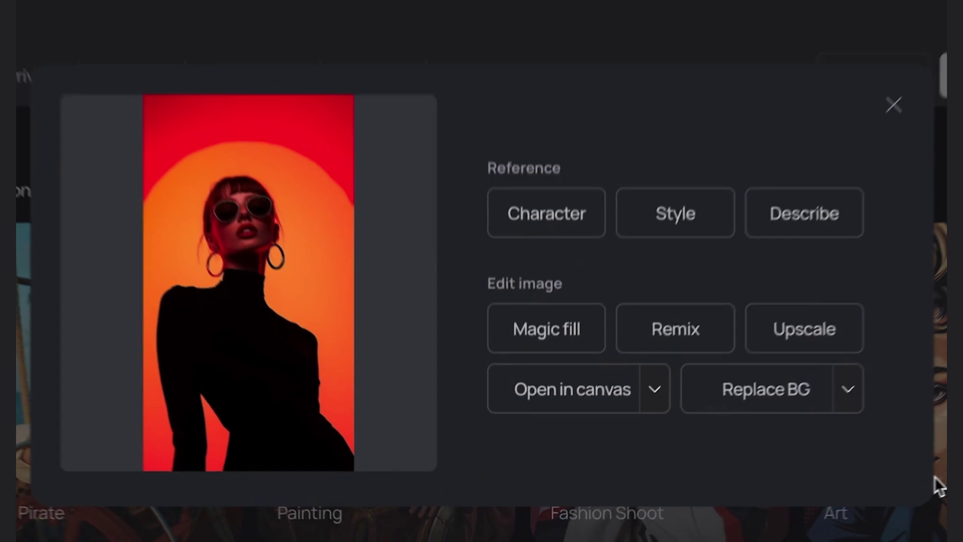
click(549, 330)
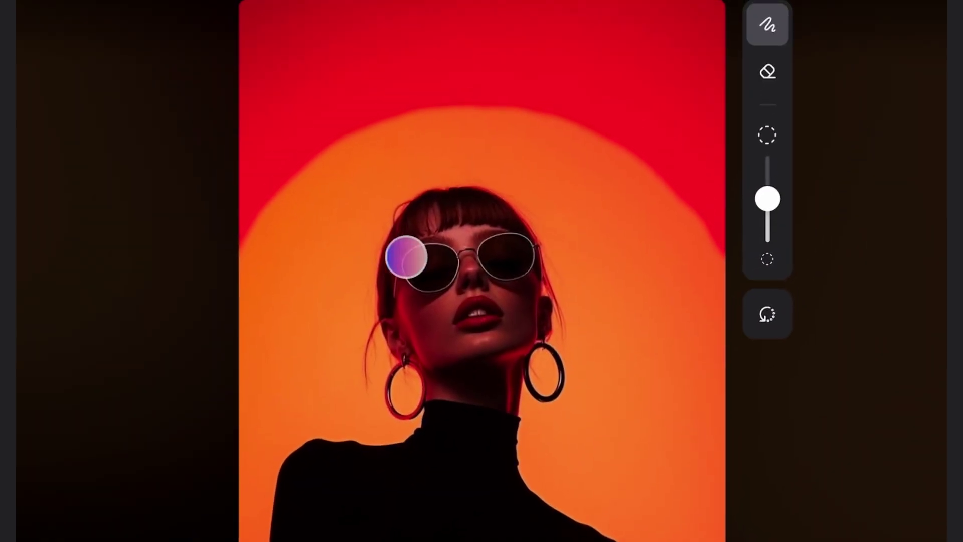
mouse_move(387, 226)
mouse_down()
mouse_move(524, 201)
mouse_move(451, 196)
mouse_move(368, 219)
mouse_move(491, 228)
mouse_move(501, 244)
mouse_move(374, 307)
mouse_move(383, 313)
mouse_move(574, 304)
mouse_move(378, 347)
mouse_move(372, 367)
mouse_move(441, 362)
mouse_move(447, 394)
mouse_move(492, 351)
mouse_move(551, 321)
mouse_move(495, 355)
mouse_move(510, 402)
mouse_move(468, 399)
mouse_move(565, 299)
mouse_move(542, 217)
mouse_move(368, 227)
mouse_move(358, 333)
mouse_move(564, 284)
mouse_up()
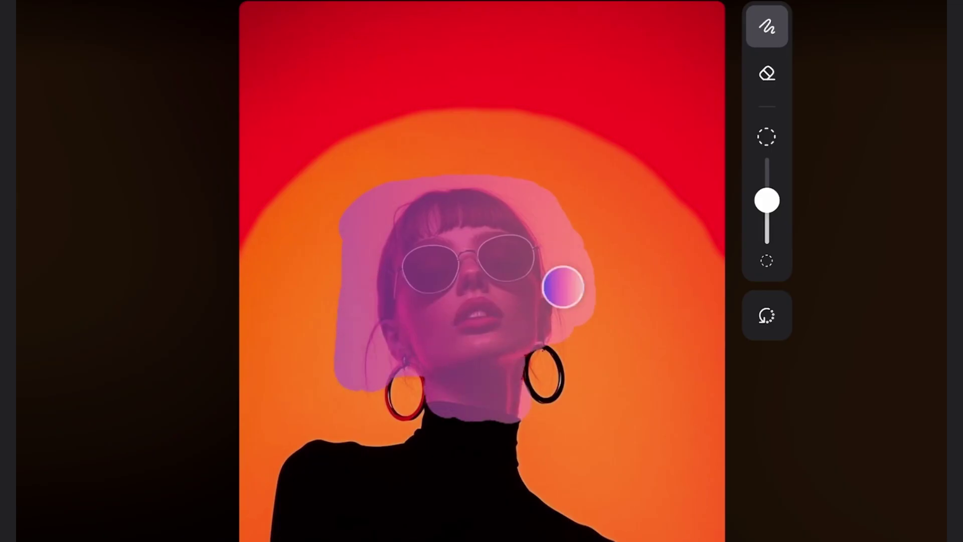
key(e)
drag(768, 201, 753, 217)
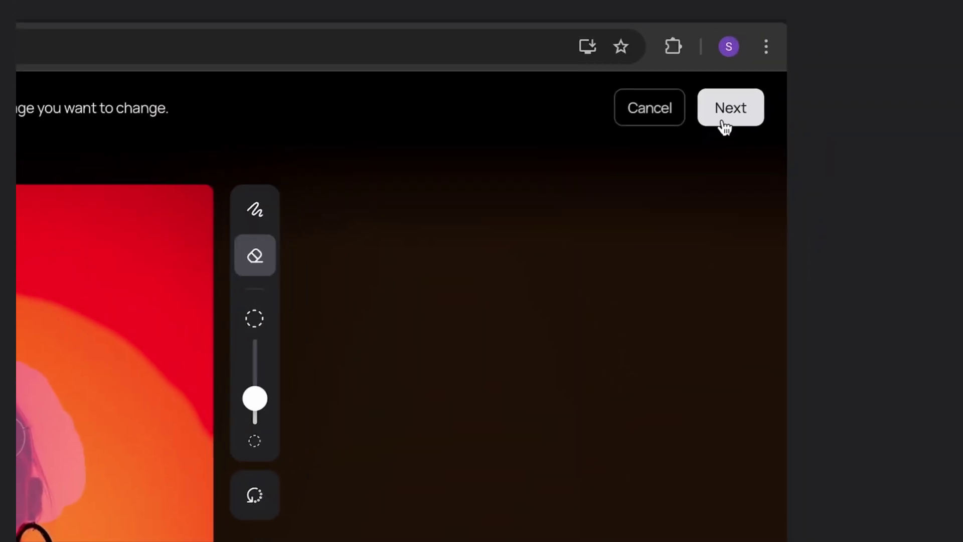
Confirm the fashion photo's mask and generate four images with the new character.
click(725, 110)
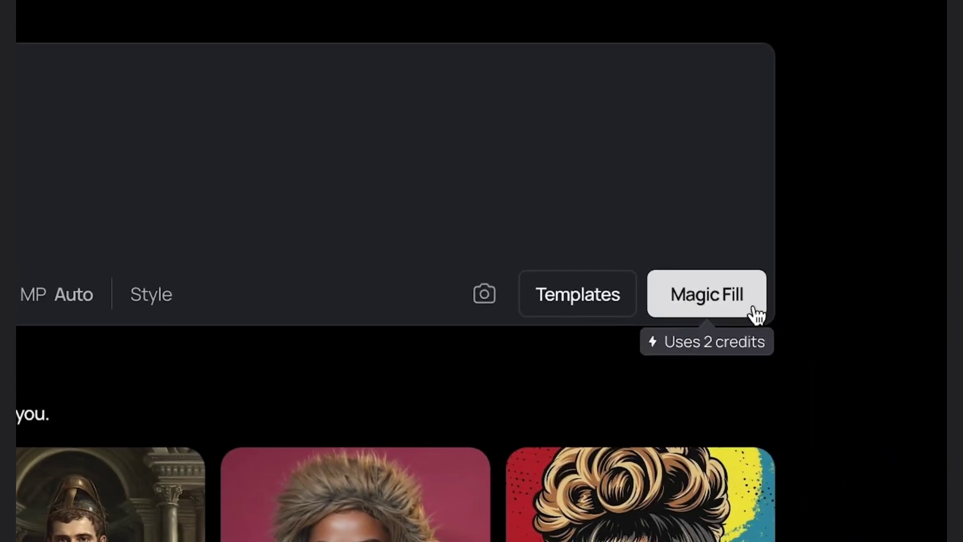
click(755, 312)
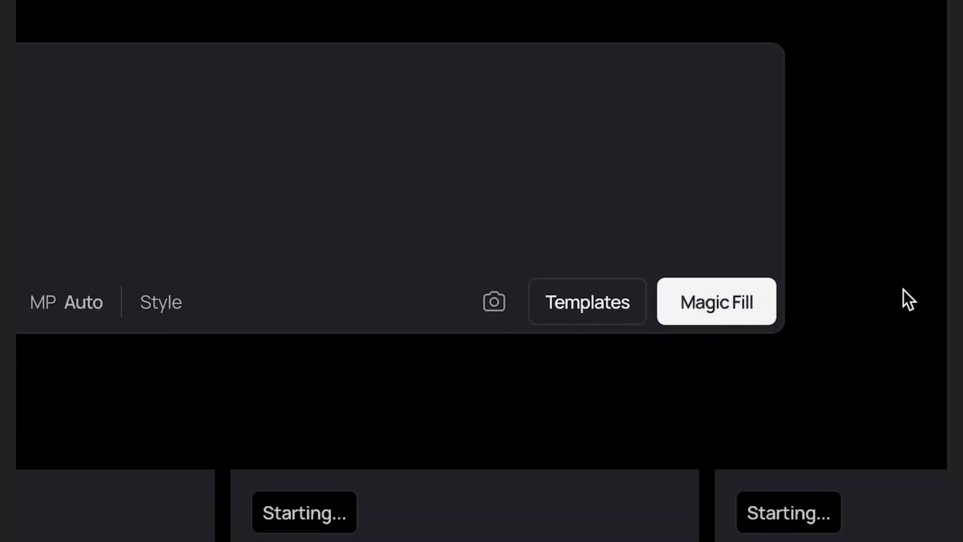